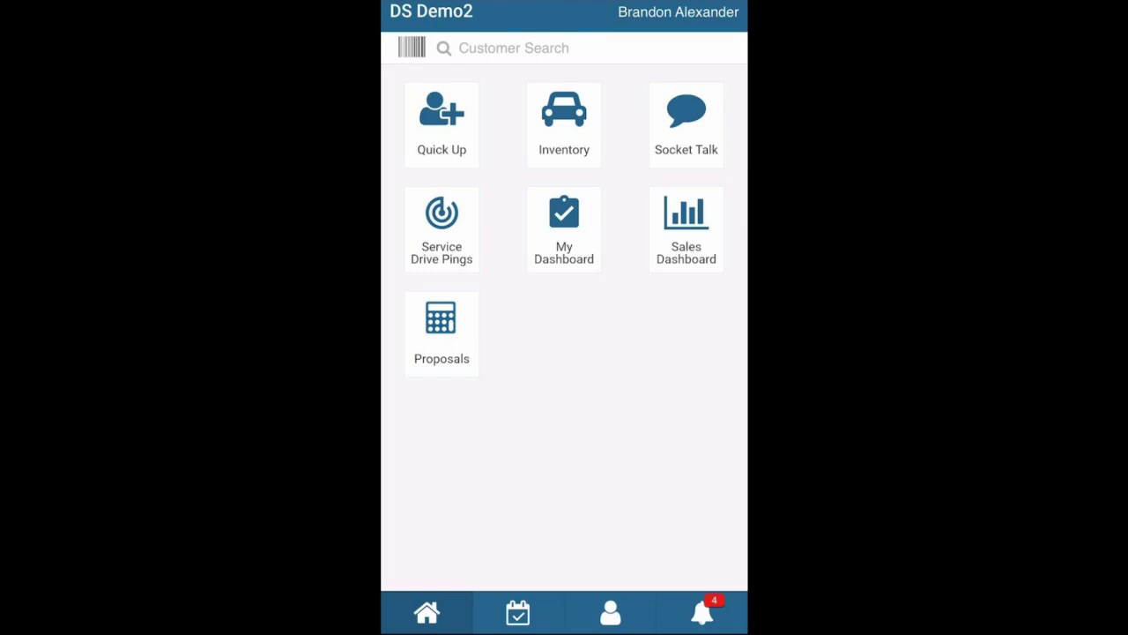
Start a Quick Up customer from a driver's license scan and confirm the scanned address.
click(440, 128)
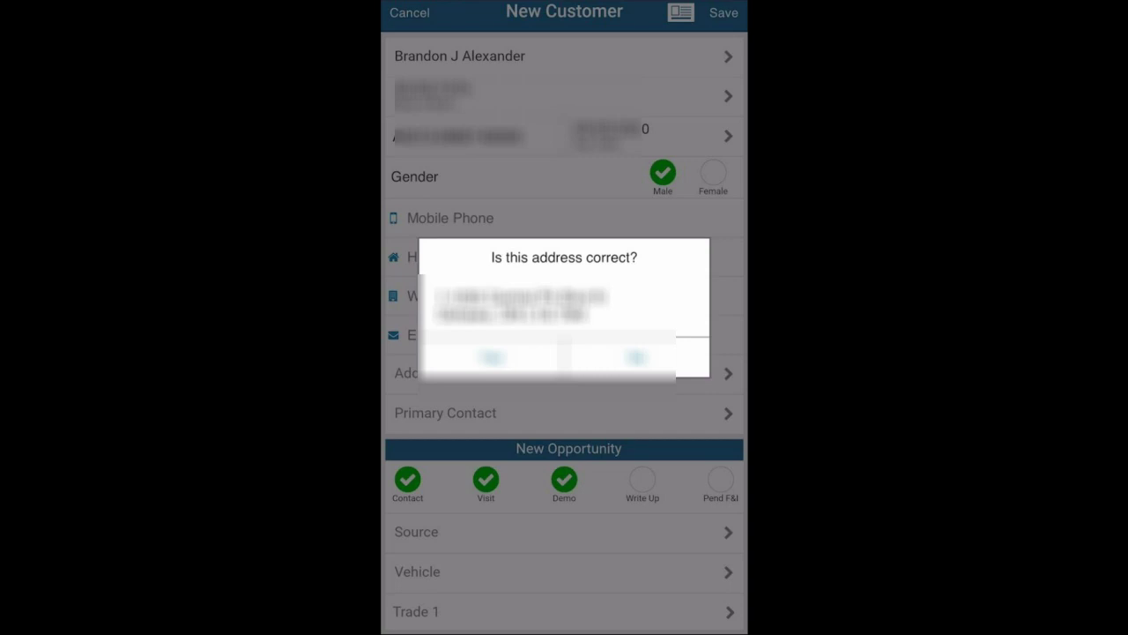
click(420, 12)
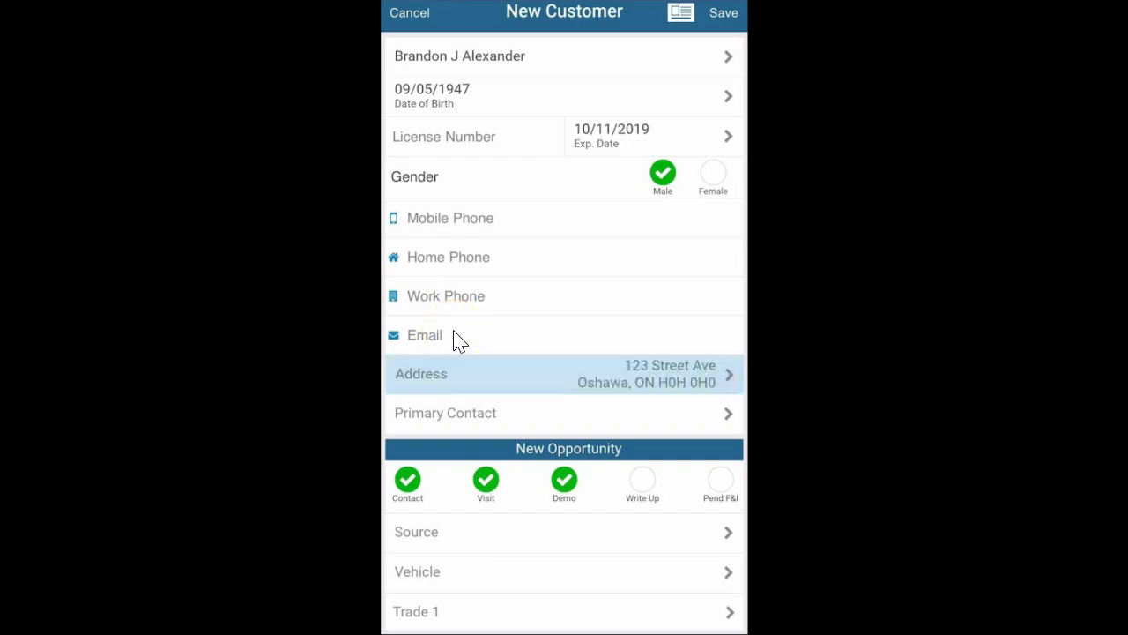
Scroll down the New Customer form to reach the Source row.
scroll(460, 346, down, 5)
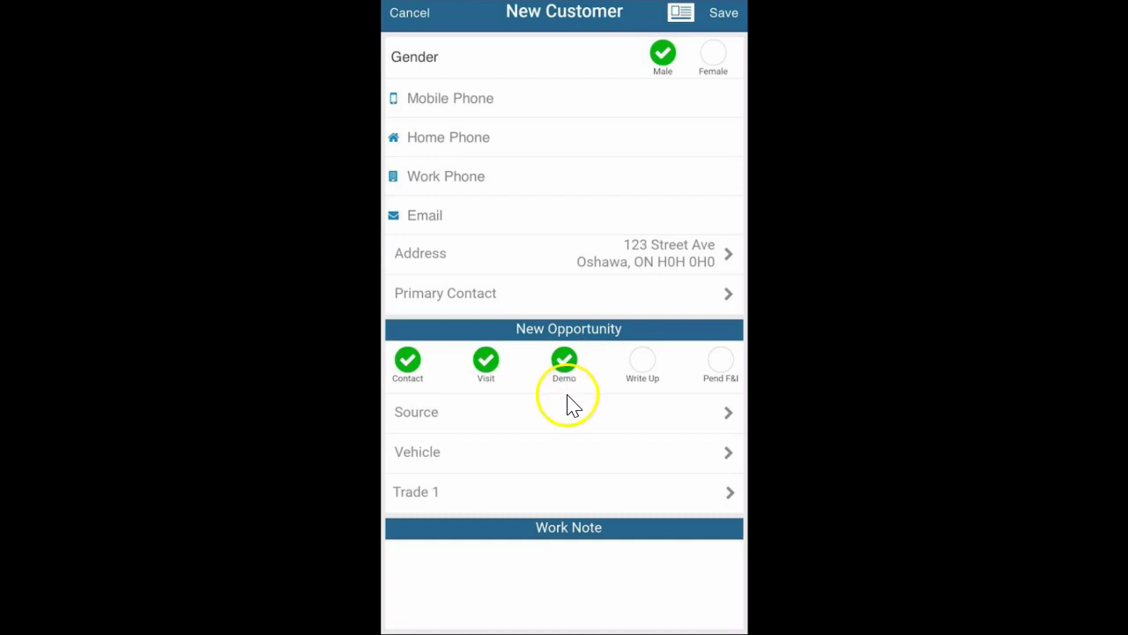
Set the opportunity's lead source to Fresh Up.
click(557, 421)
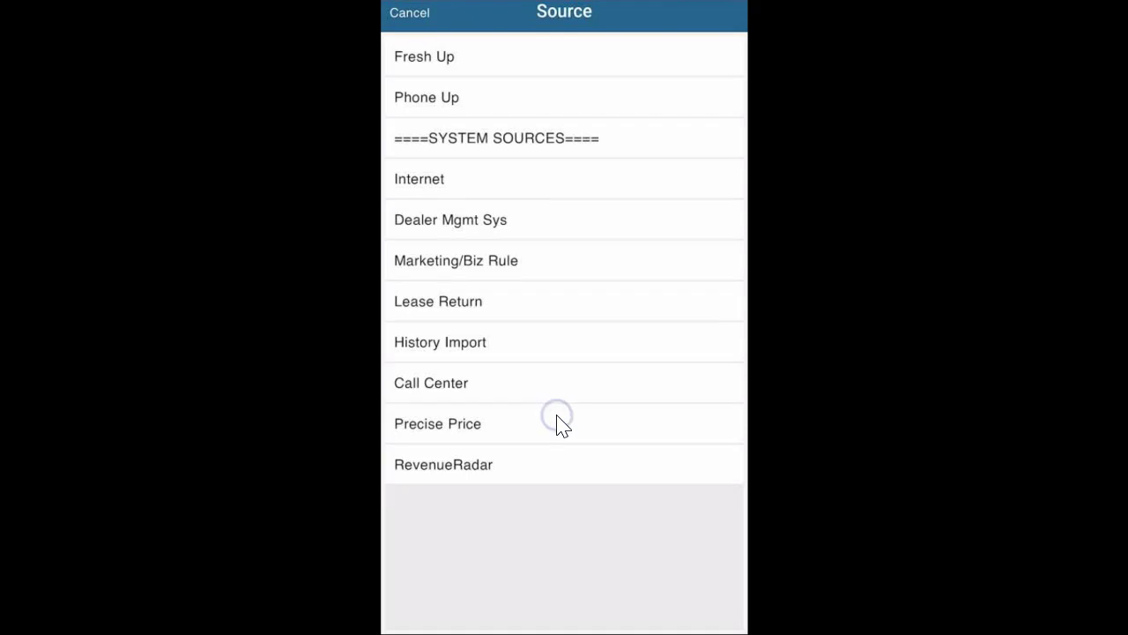
click(474, 66)
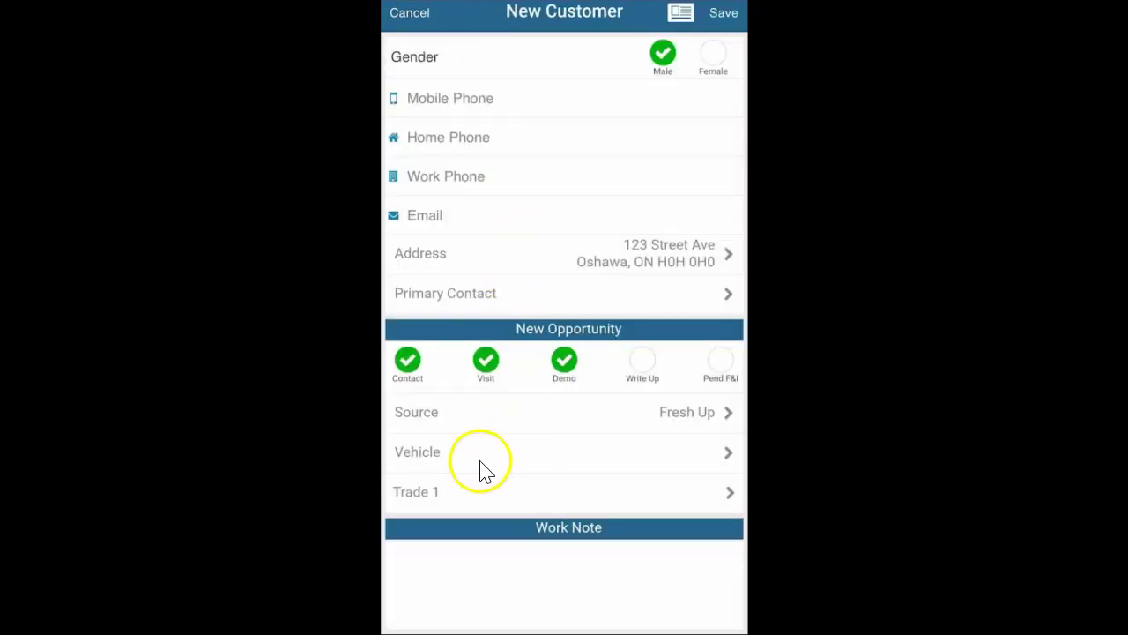
click(483, 459)
click(487, 465)
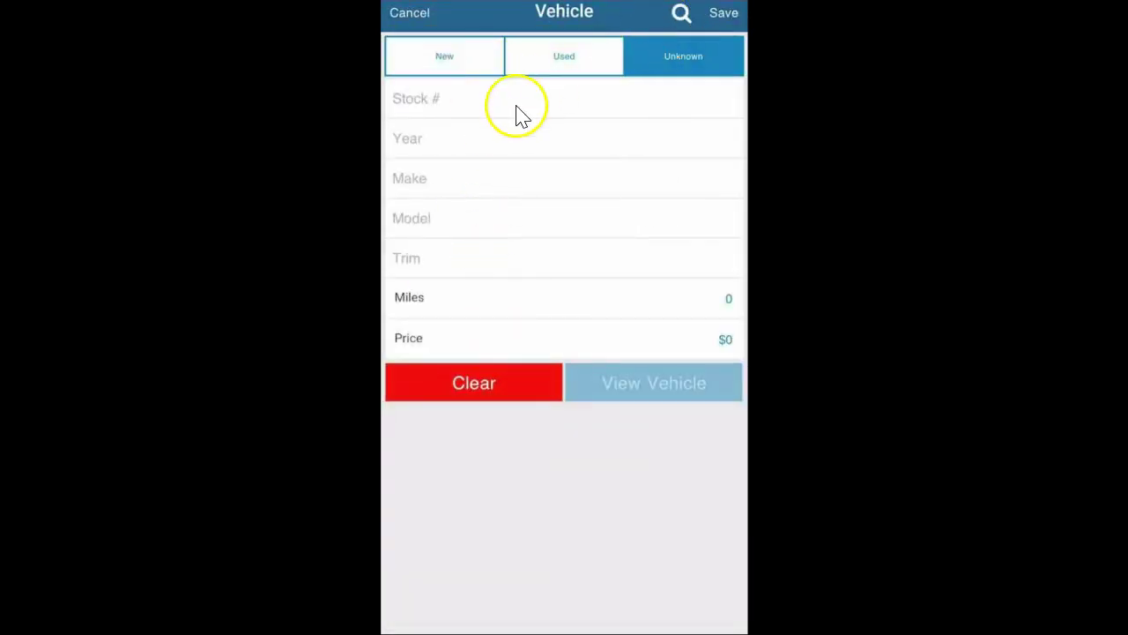
Enter vehicle year 2018 and make Toyota for the inventory search.
click(441, 144)
click(439, 141)
text(2018)
click(449, 178)
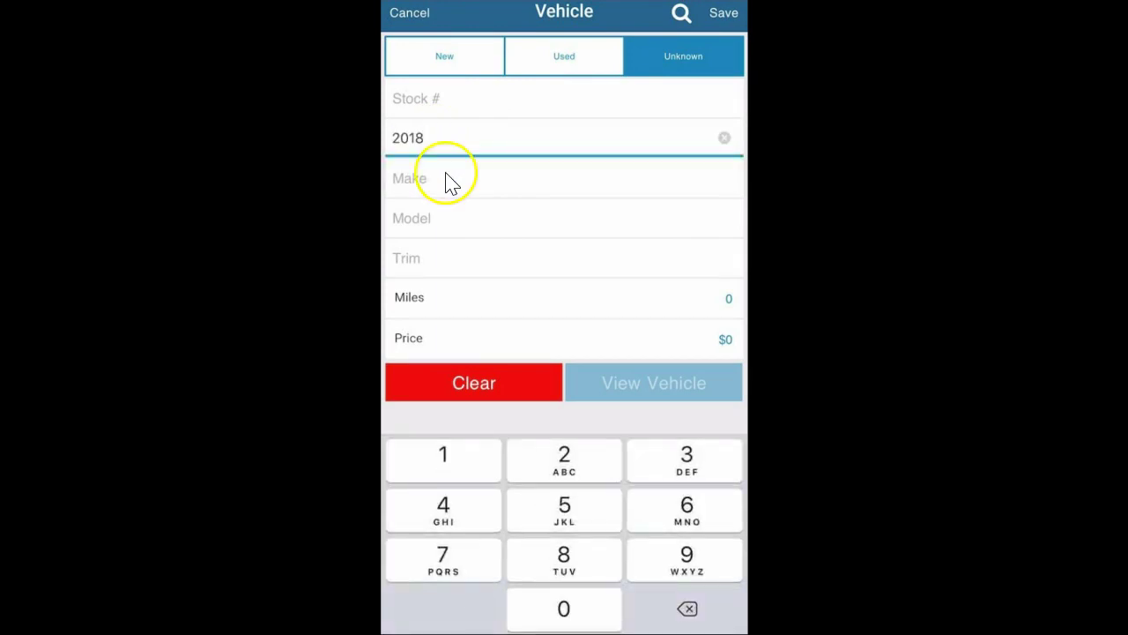
text(Toyota)
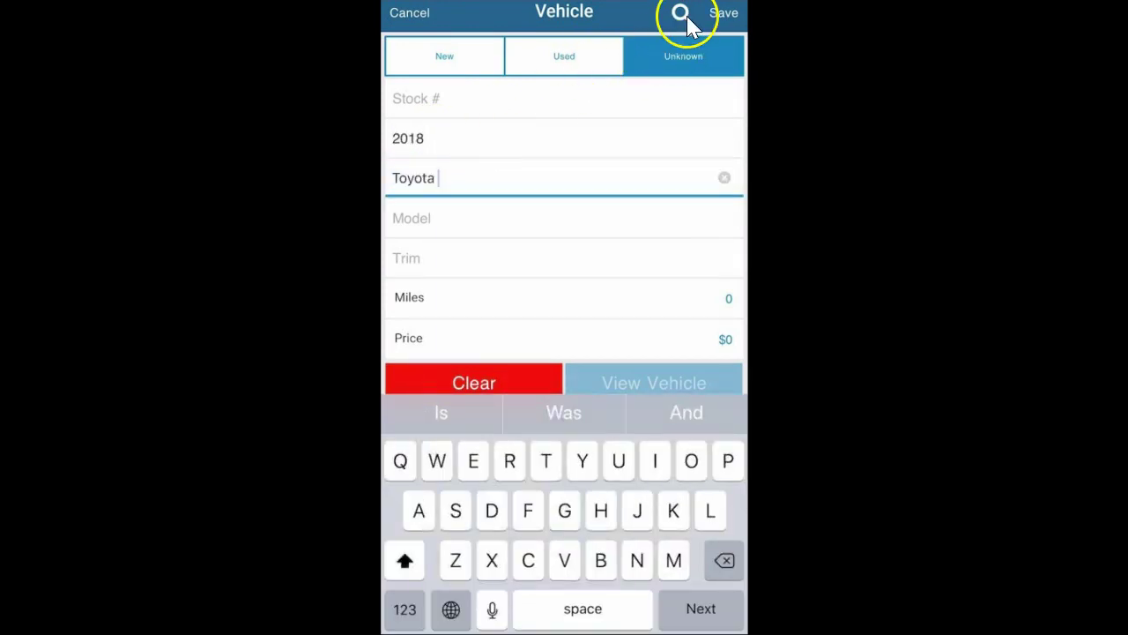
Broaden the make search and save the '18 Acura ILX Sedan ($29,065) as the vehicle.
click(687, 17)
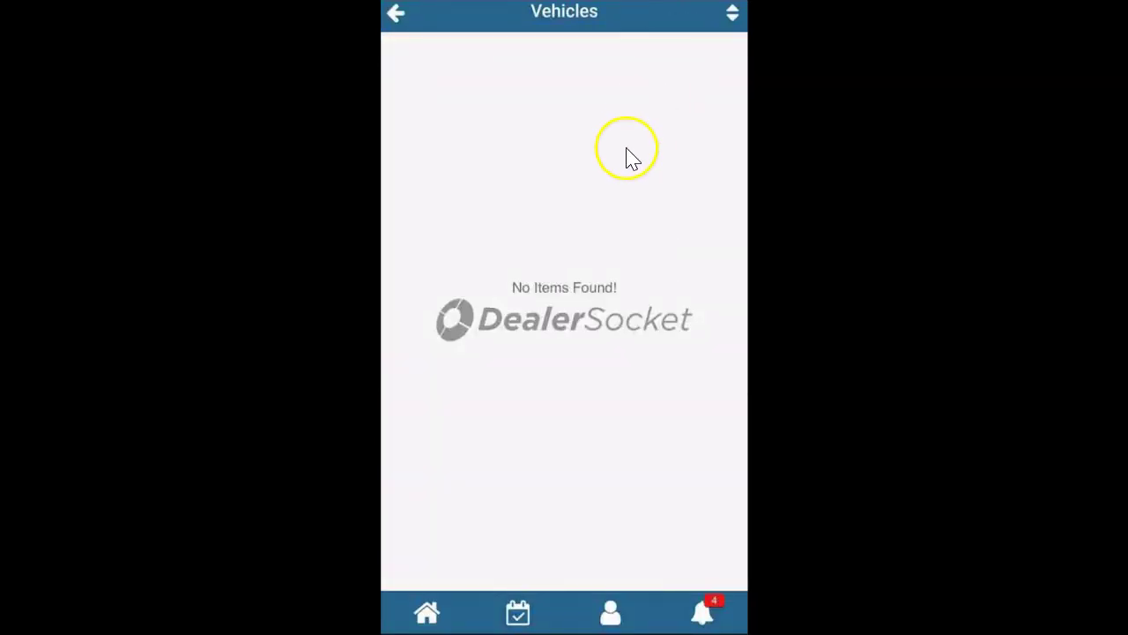
click(397, 14)
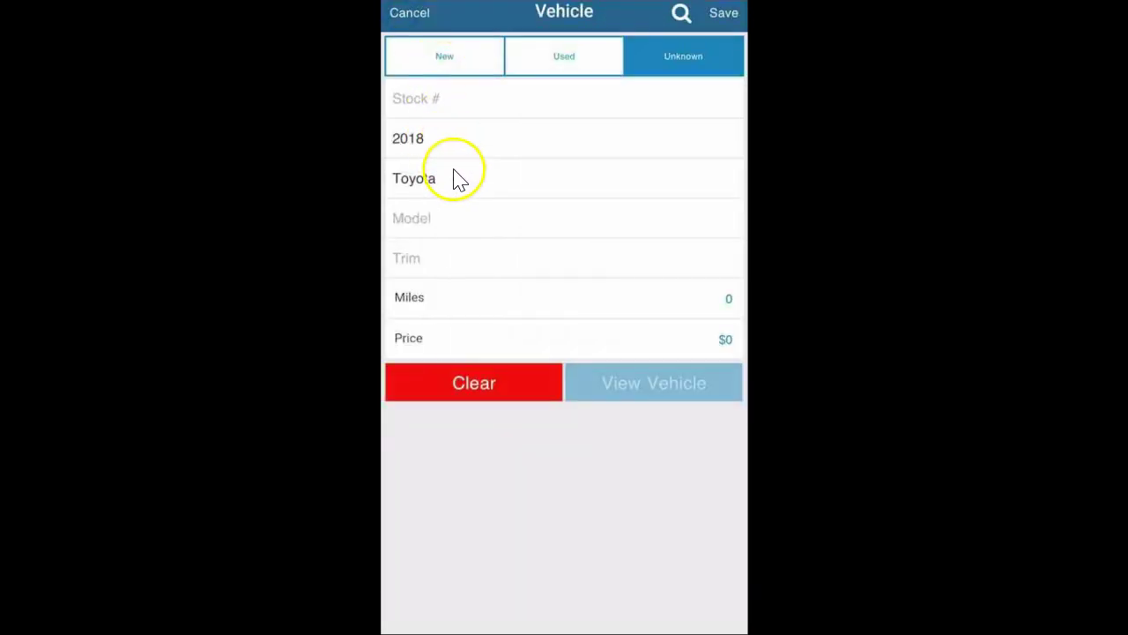
click(457, 181)
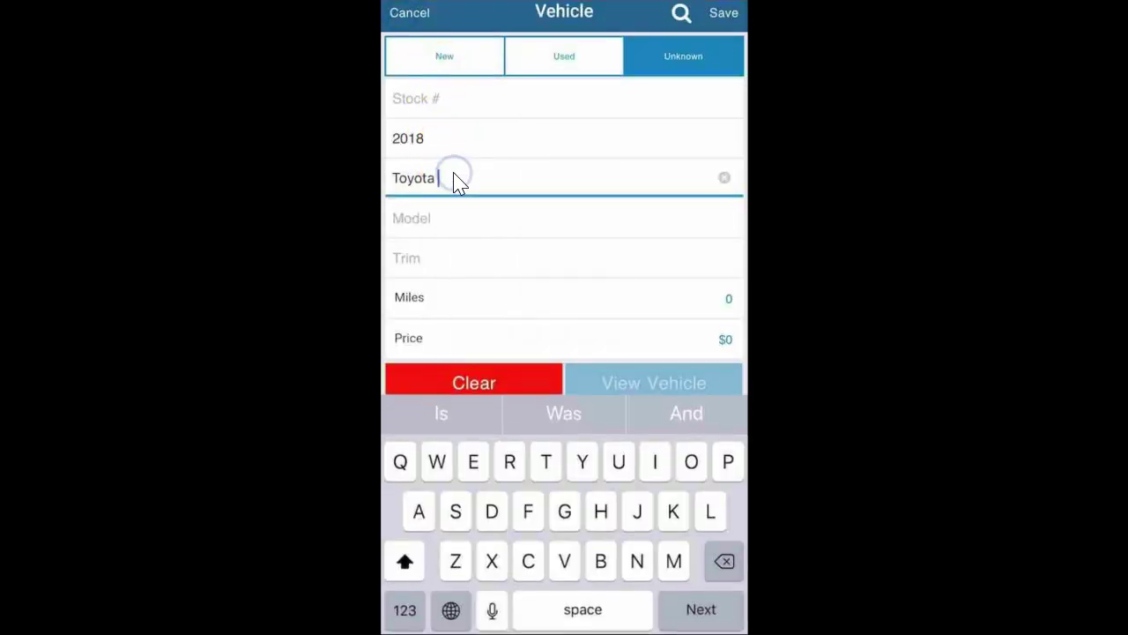
key(BackSpace)
key(BackSpace)
key(BackSpace)
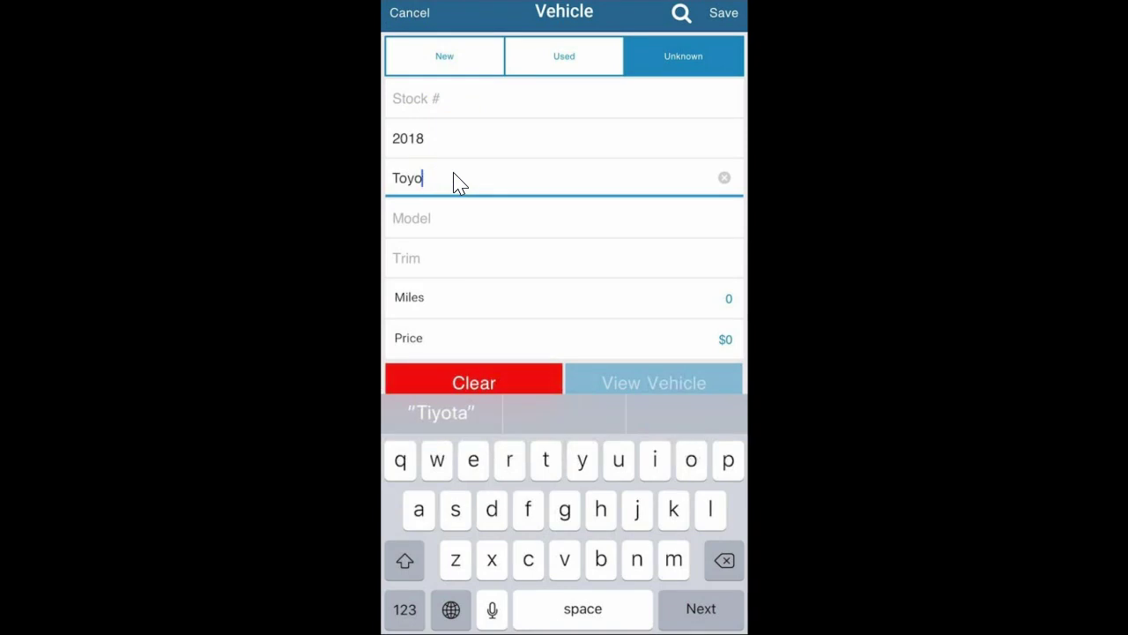
key(Return)
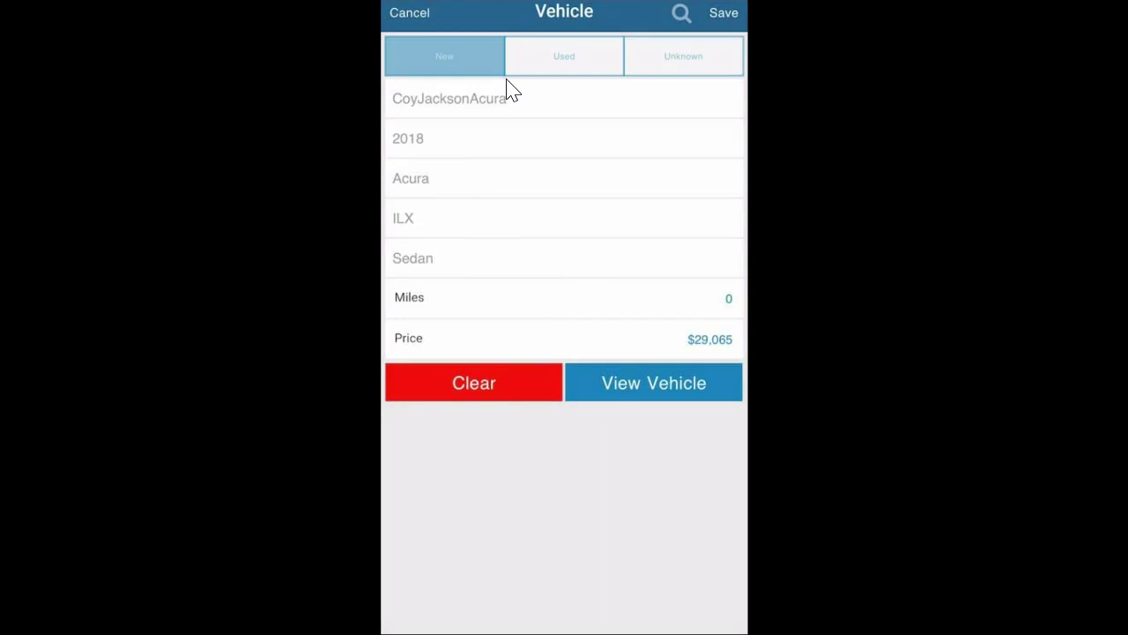
click(724, 15)
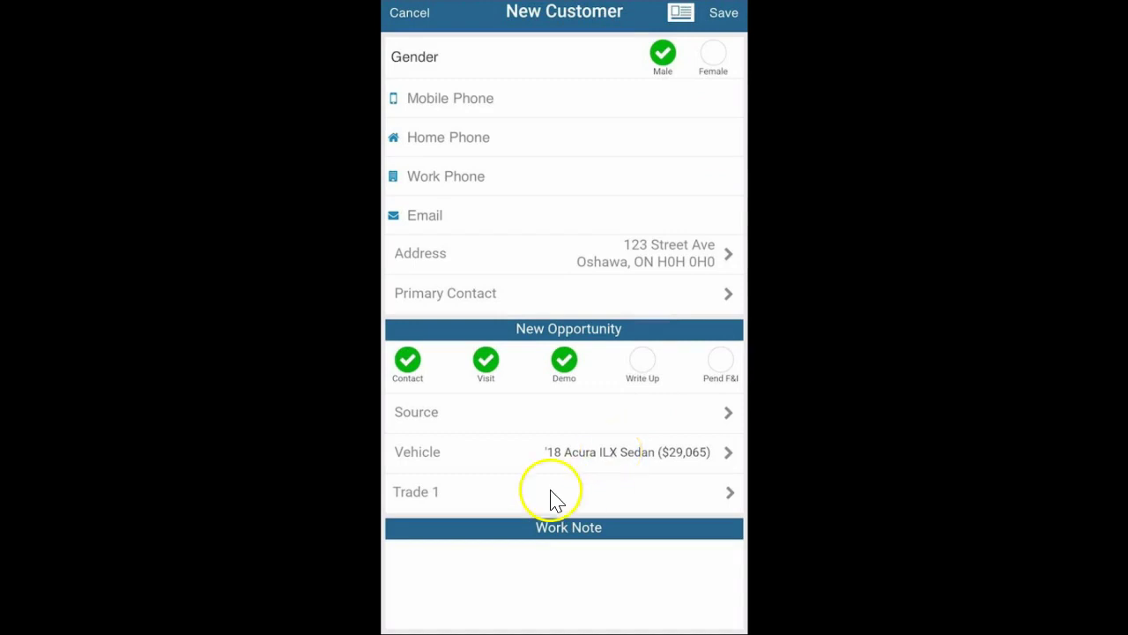
Dictate a work note: customer viewed the Acura ILX sedan and wants another weekend test drive.
click(495, 503)
click(529, 571)
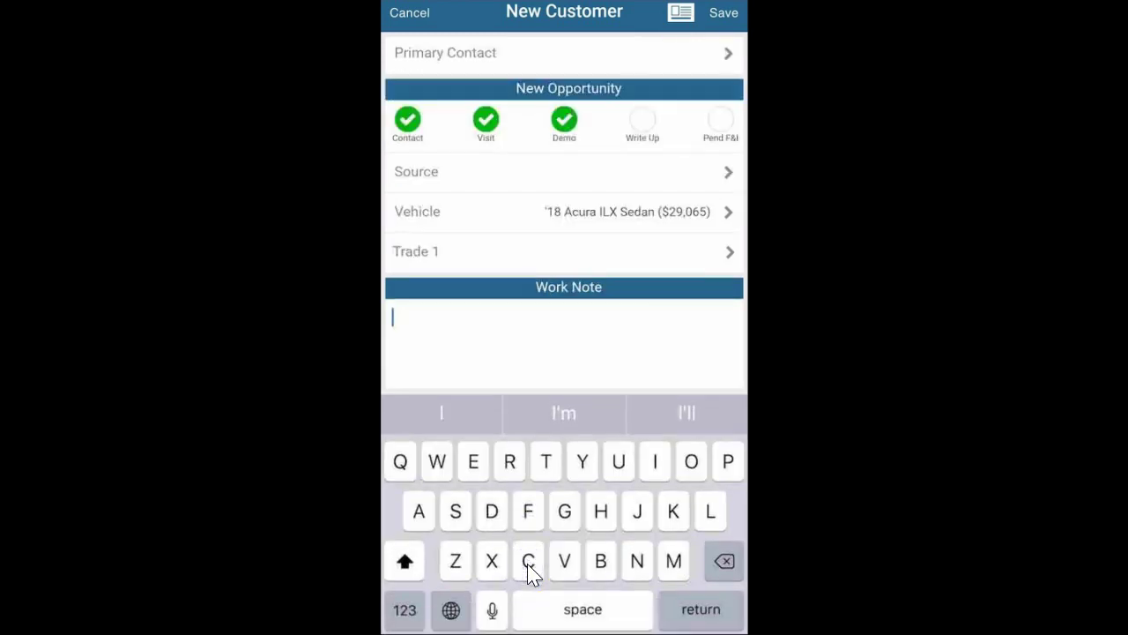
drag(506, 458, 496, 394)
click(491, 608)
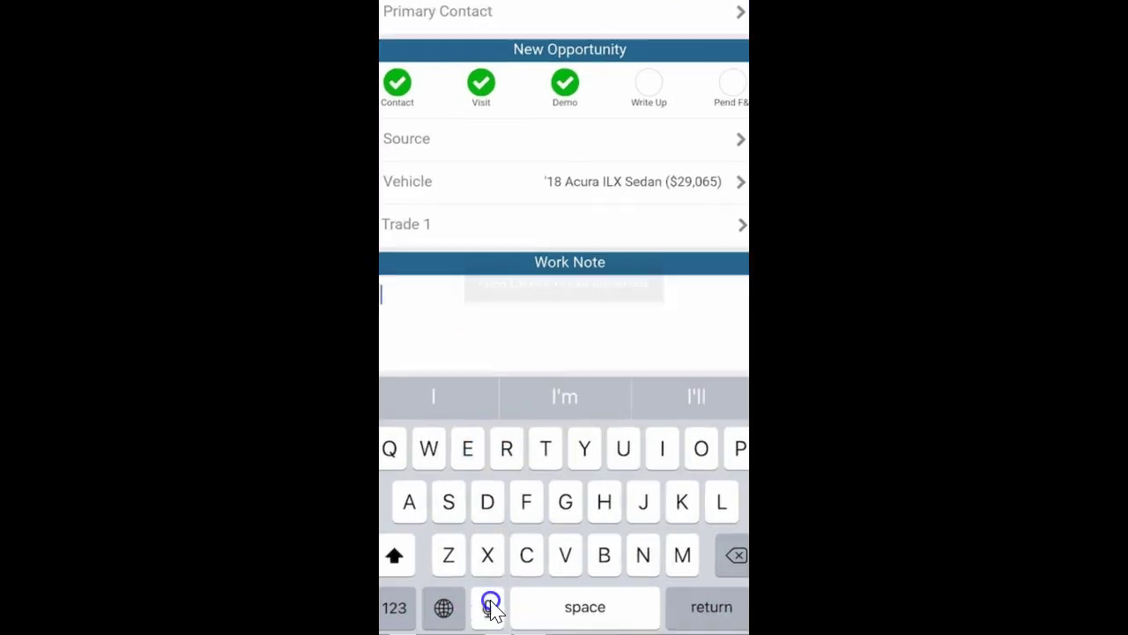
click(489, 606)
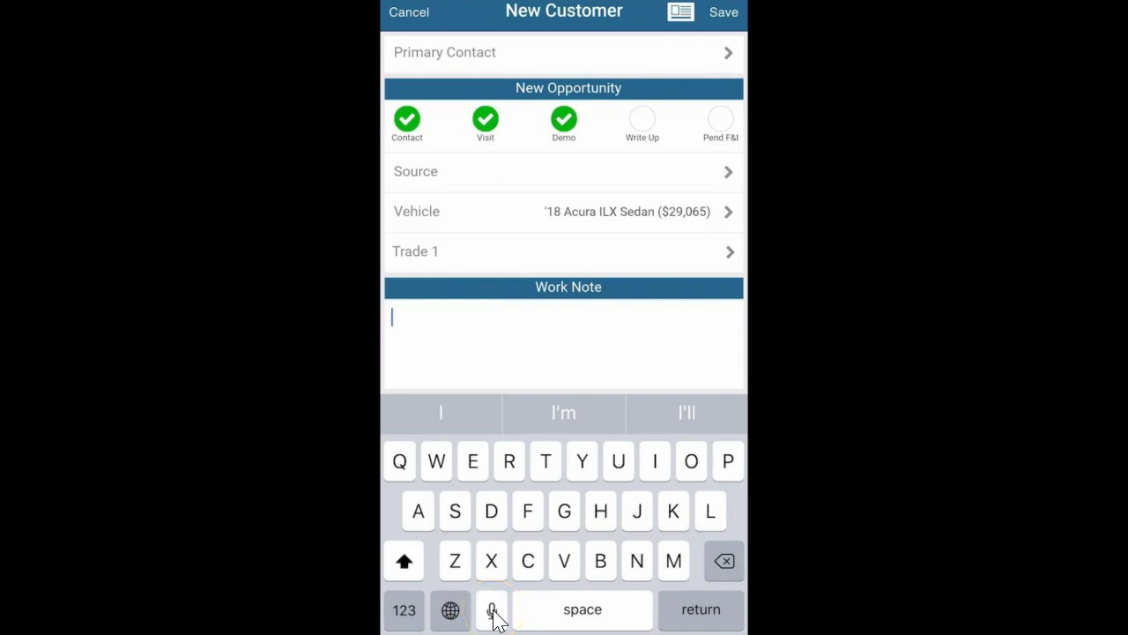
click(493, 608)
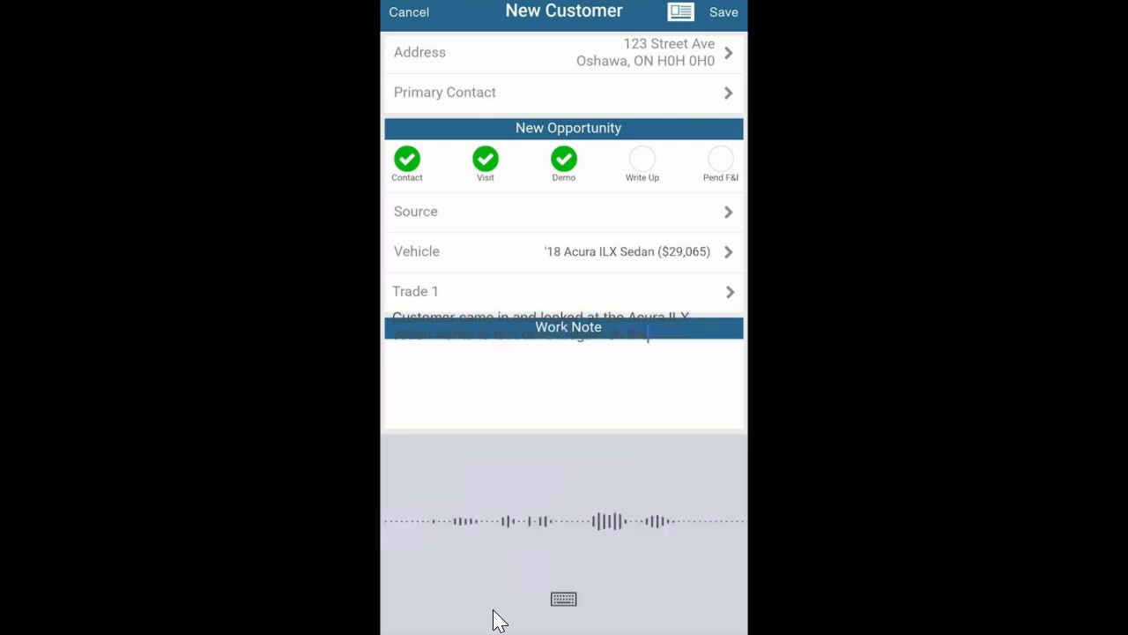
click(526, 461)
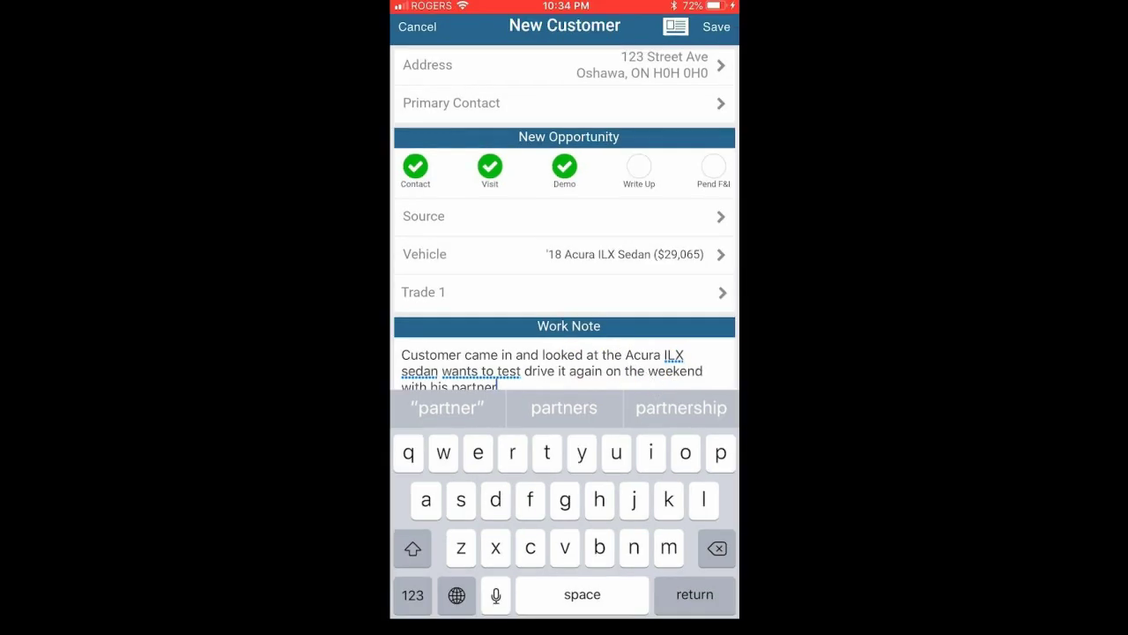
Save the customer, choosing to ignore the duplicate match and keep a new record.
click(717, 28)
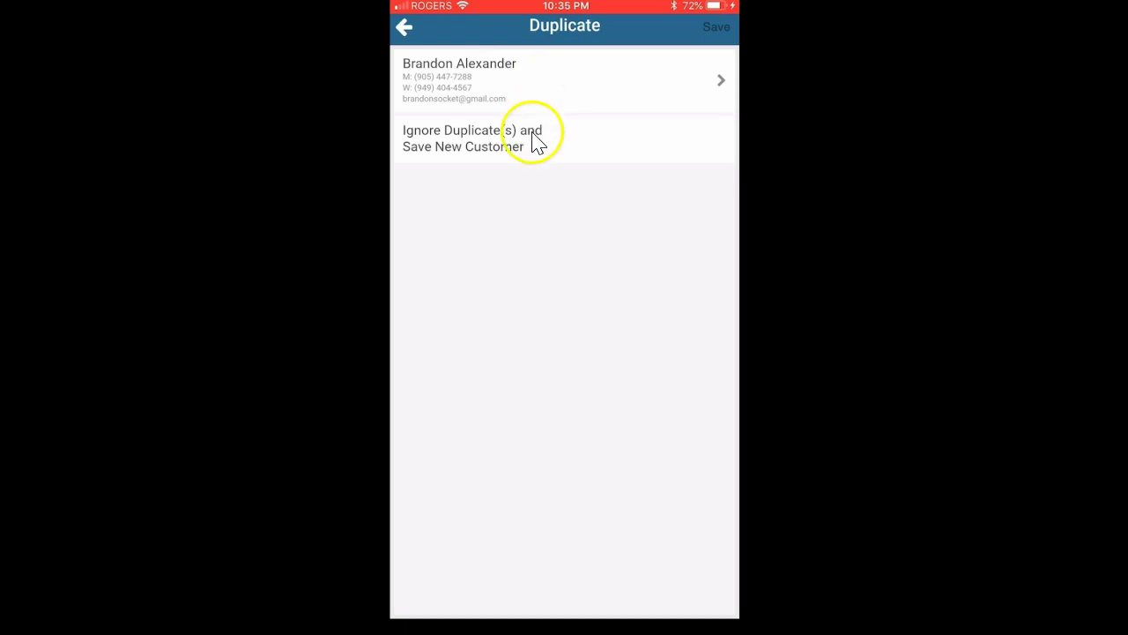
click(491, 152)
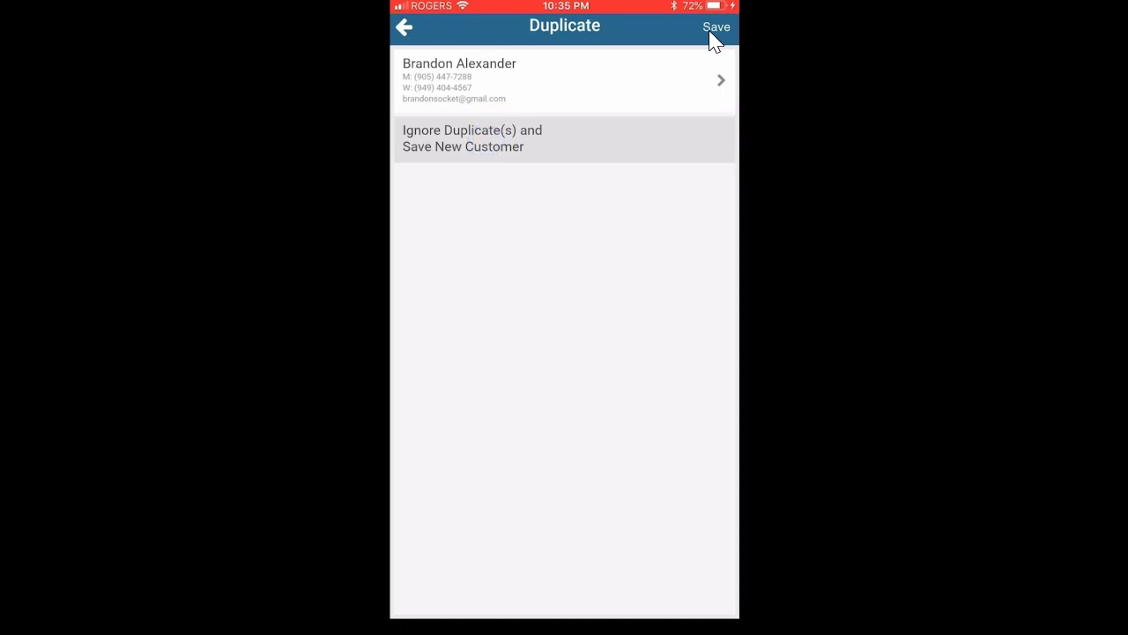
click(711, 35)
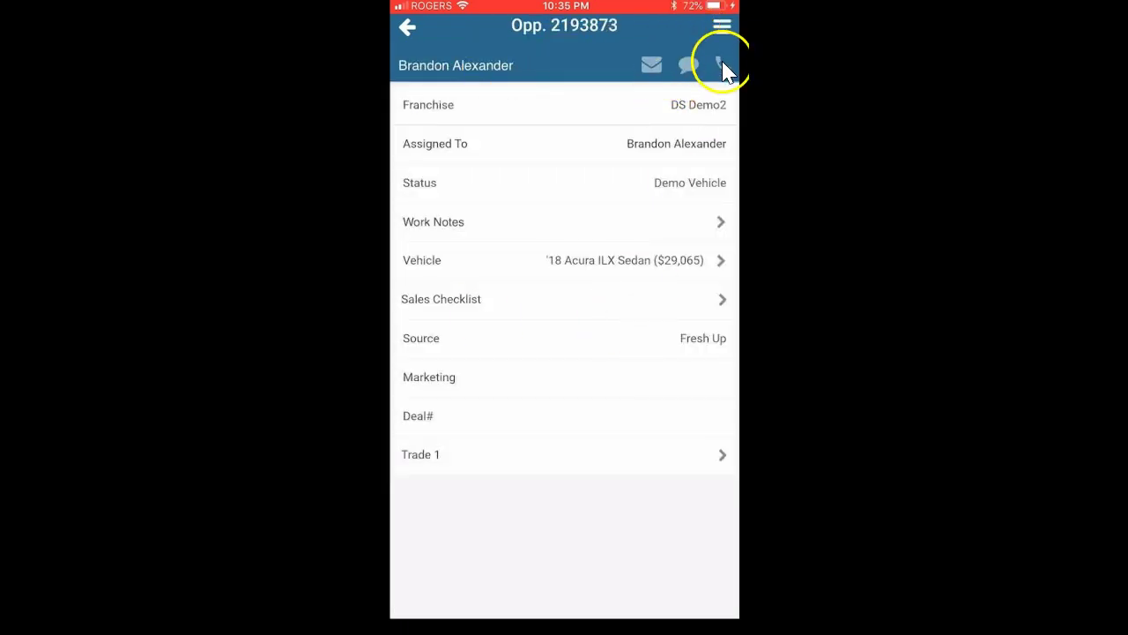
click(650, 69)
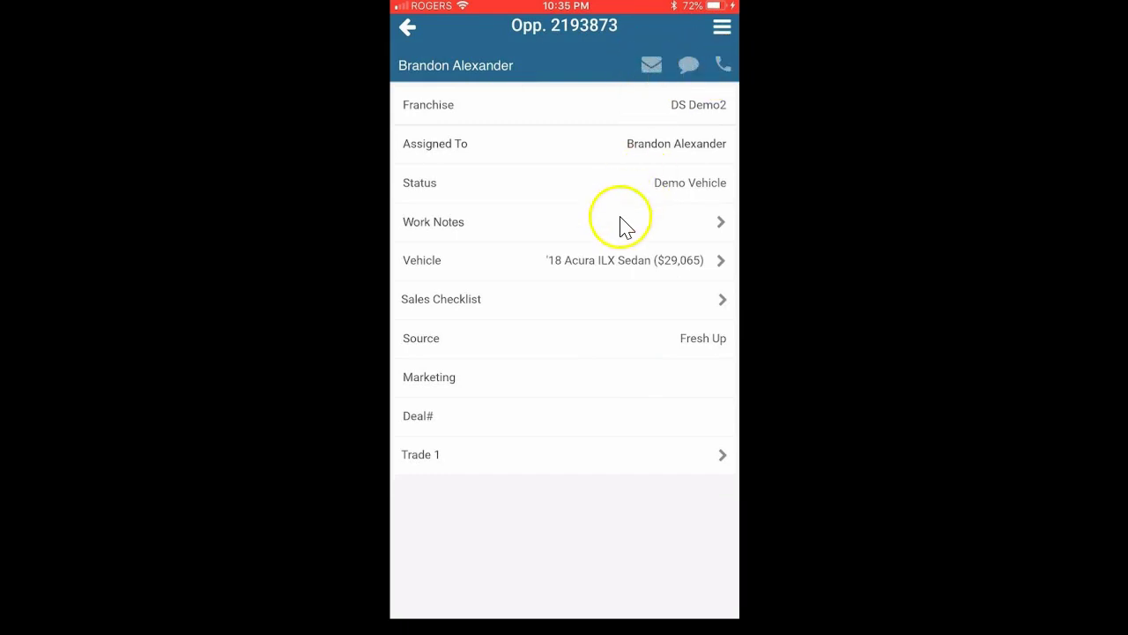
double_click(595, 219)
Edit the opportunity and set its Marketing source to *Referral.
click(722, 26)
click(617, 329)
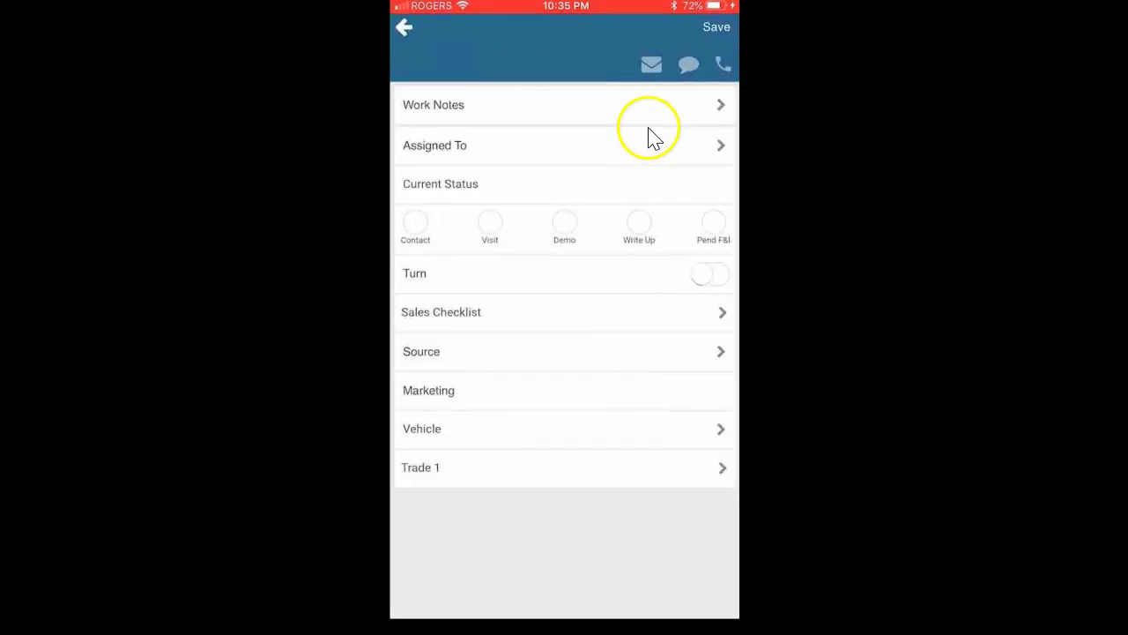
click(496, 412)
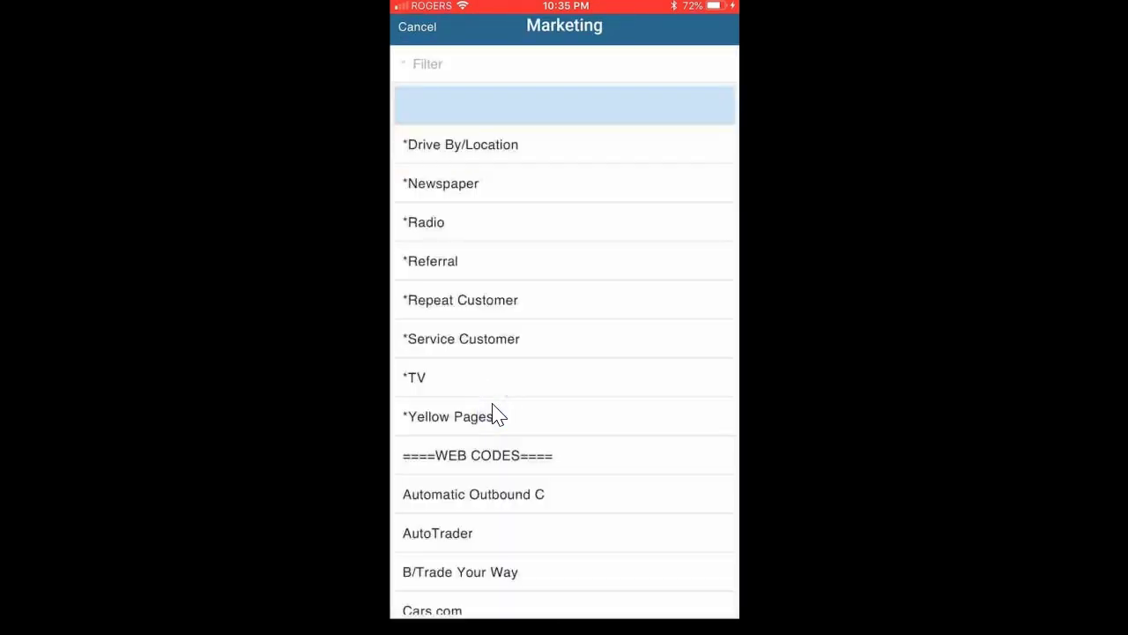
click(487, 271)
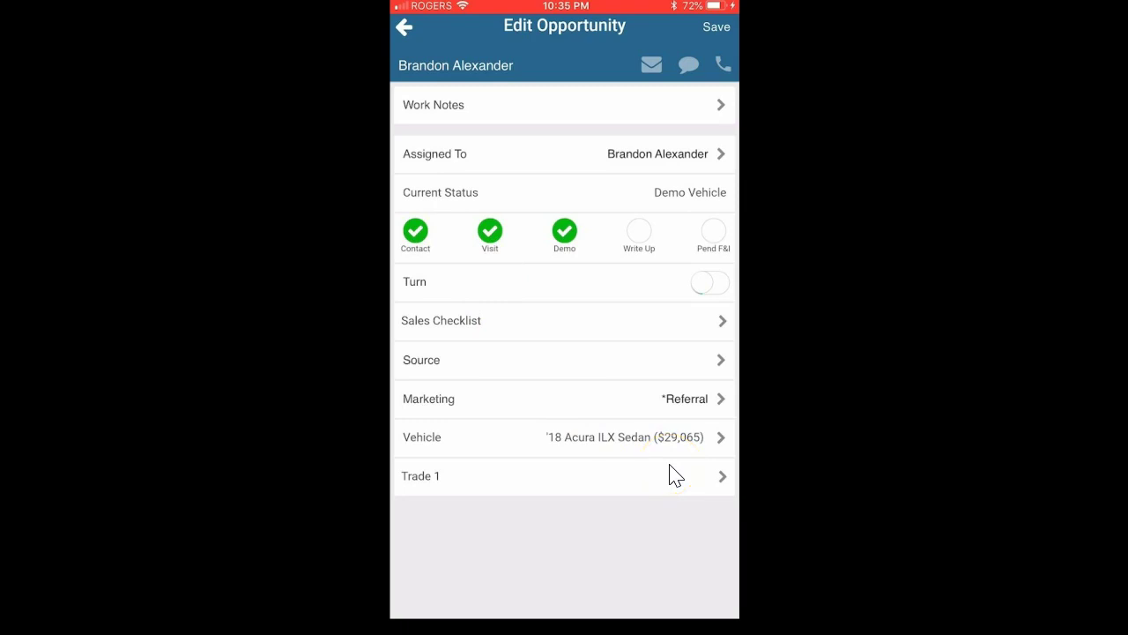
click(660, 317)
click(414, 484)
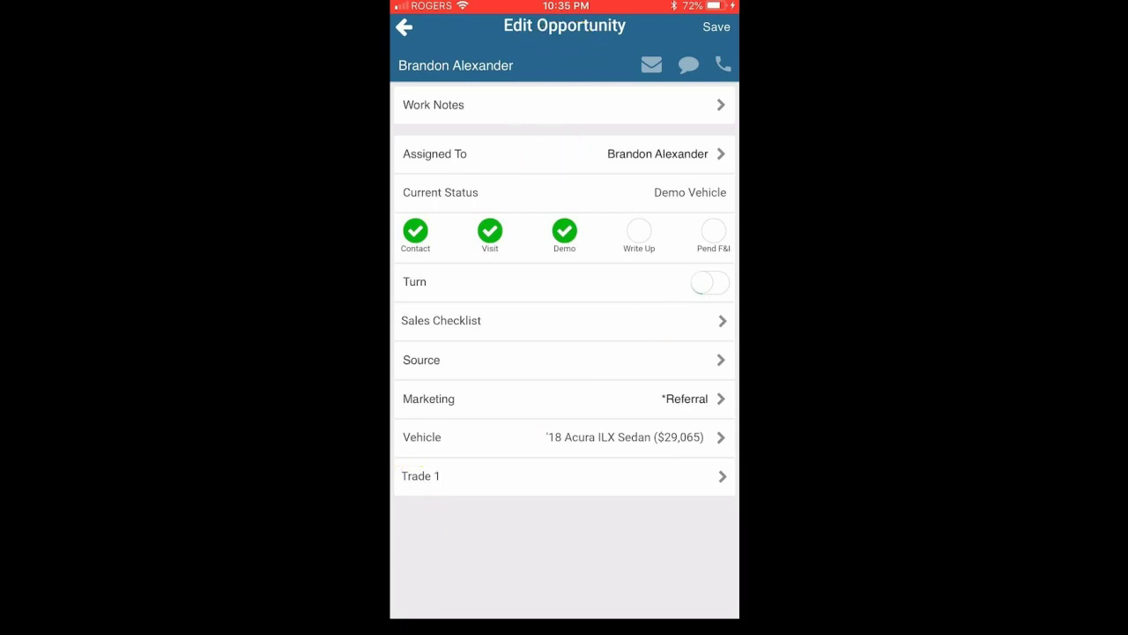